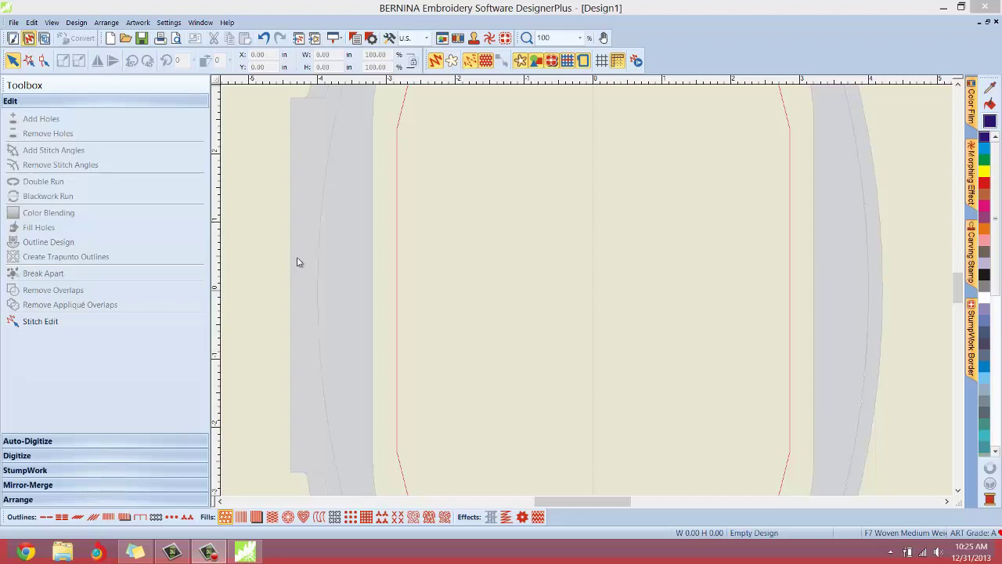
- Open the Embroidery library in the Open dialog and scroll down to its design thumbnails
click(14, 22)
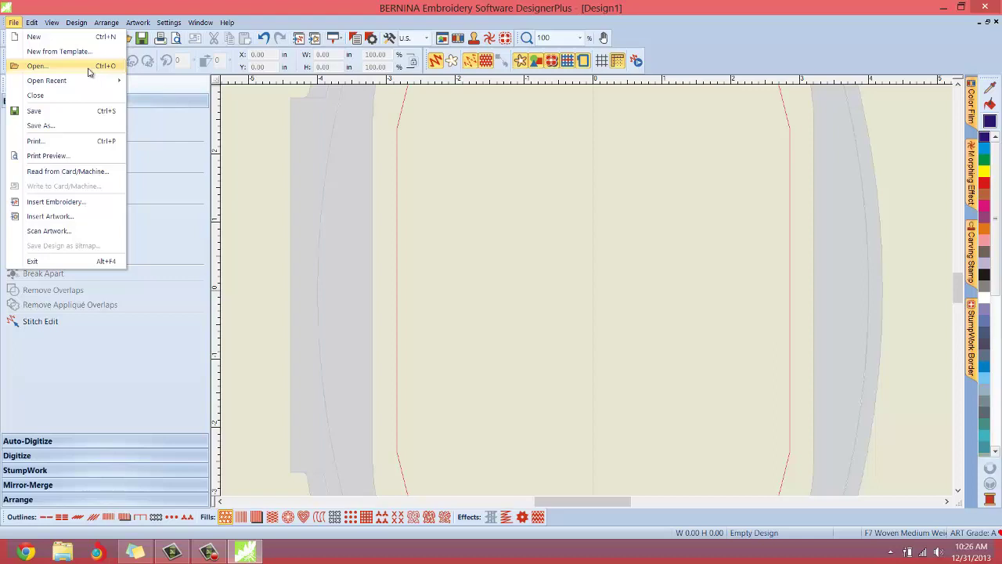
click(106, 22)
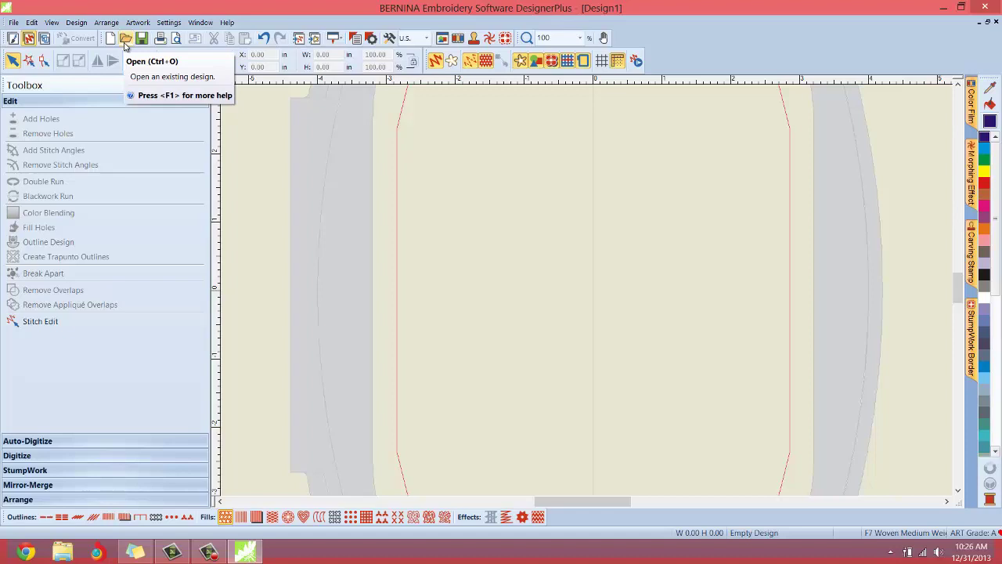
click(124, 39)
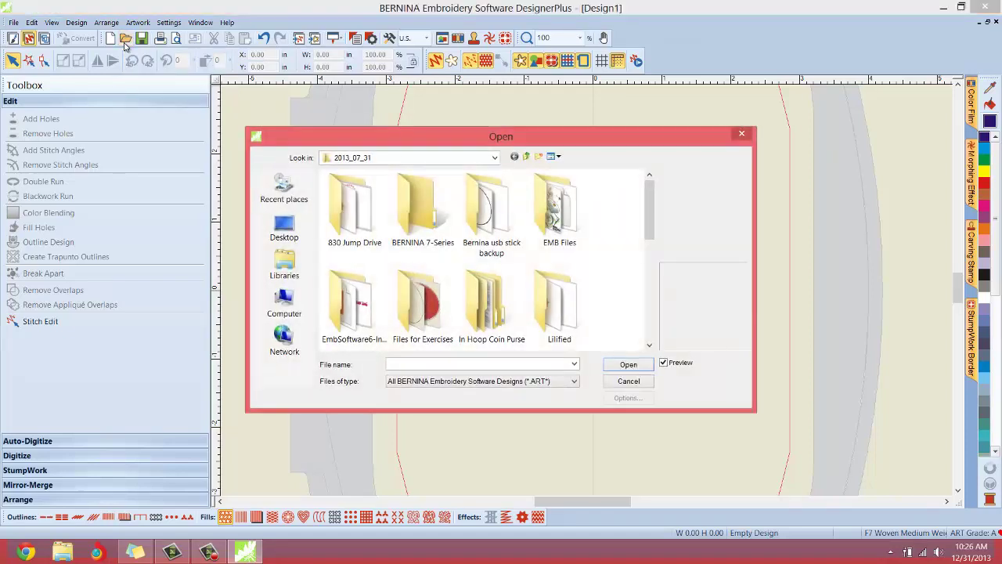
click(269, 265)
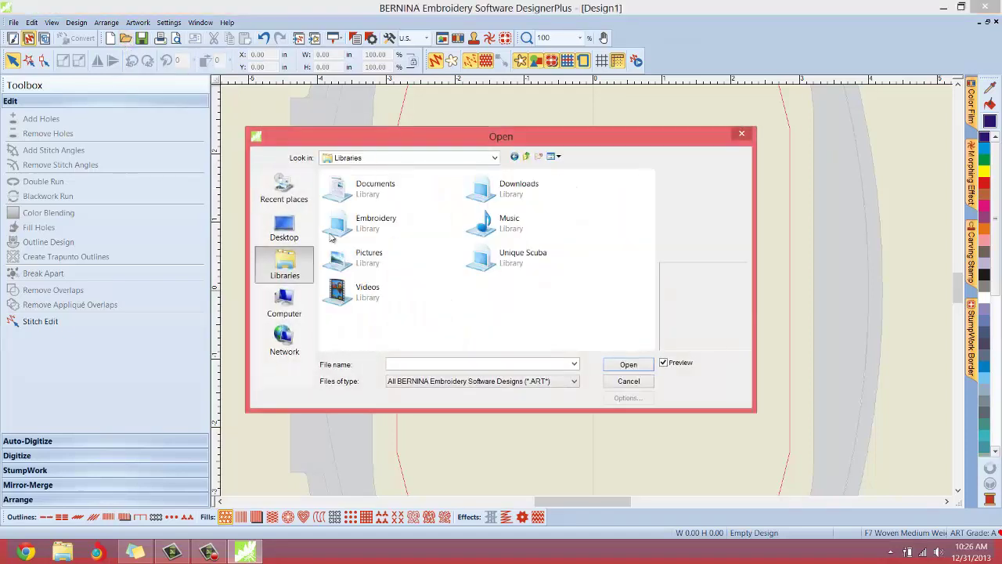
double_click(341, 229)
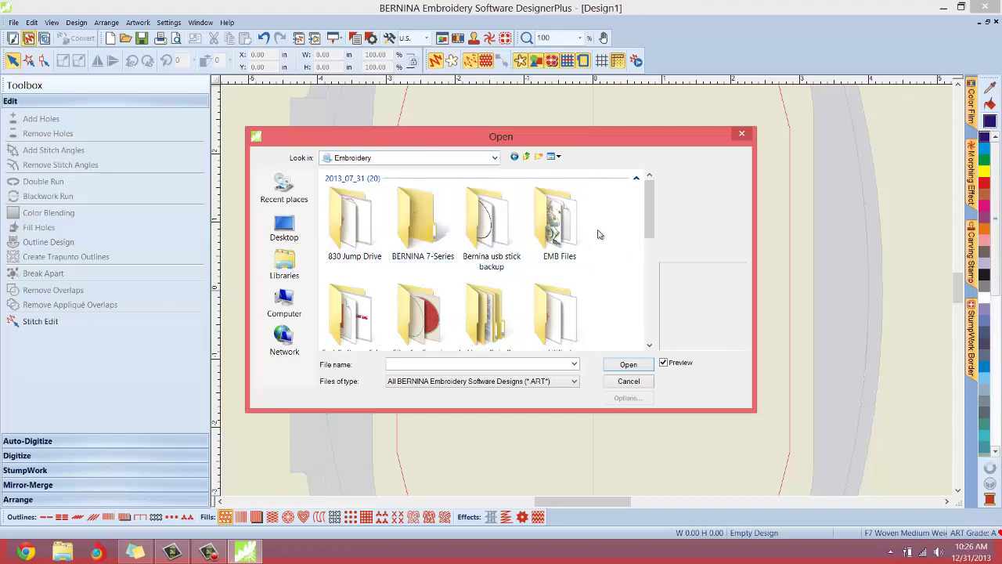
scroll(604, 239, down, 5)
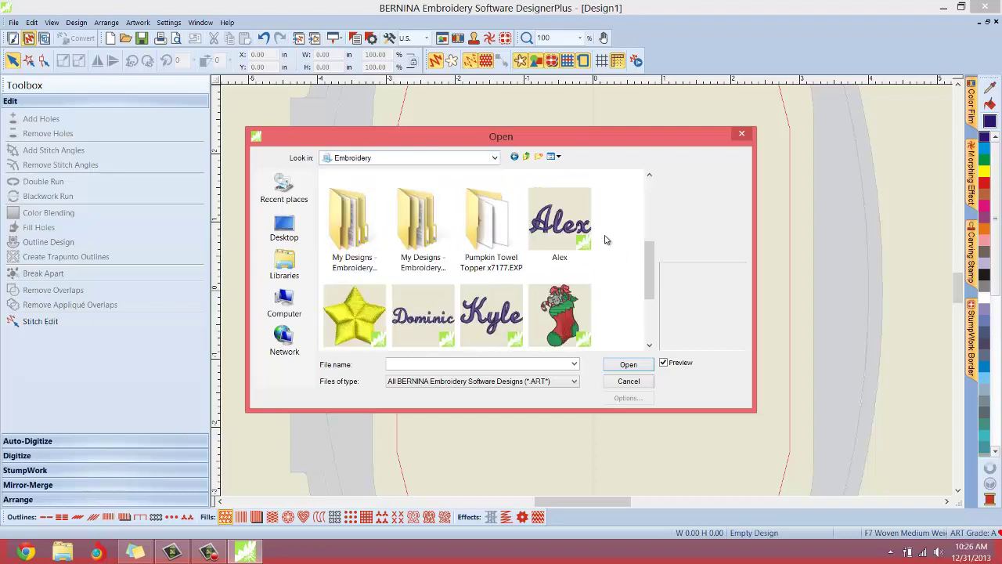
scroll(619, 237, down, 1)
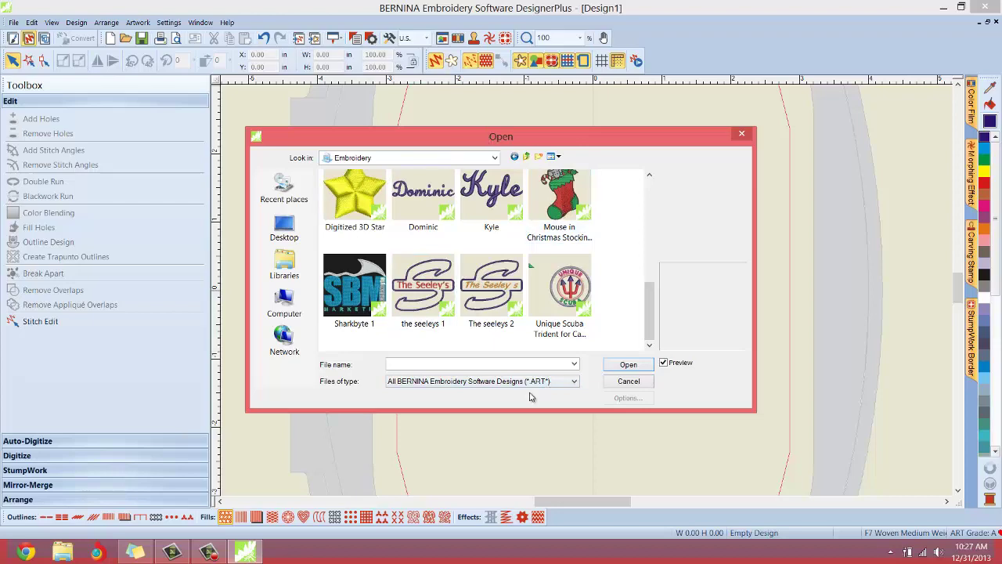
- Set Files of type to All Files (*.*) in the Embroidery folder listing
click(527, 381)
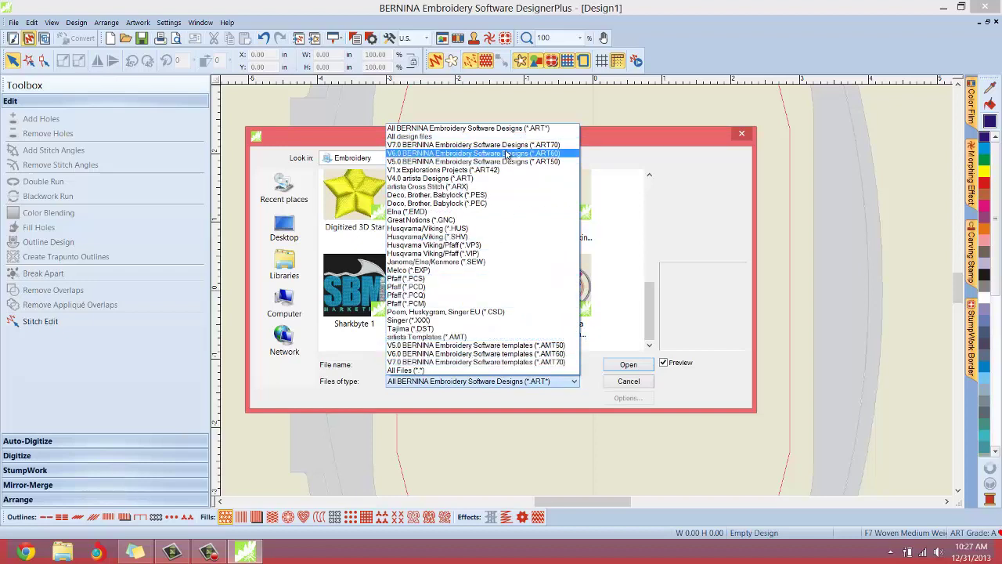
click(404, 371)
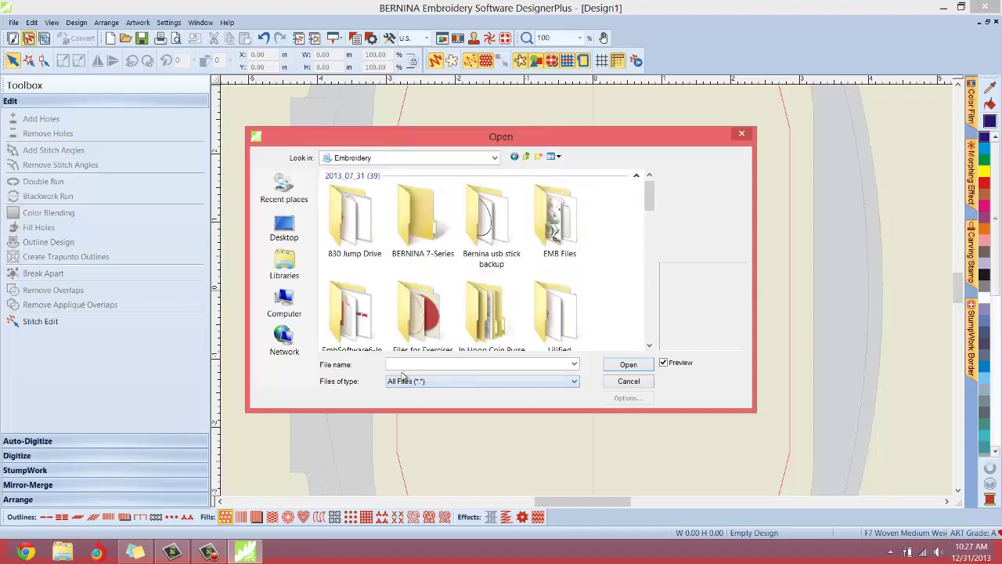
scroll(615, 284, down, 3)
scroll(615, 284, down, 1)
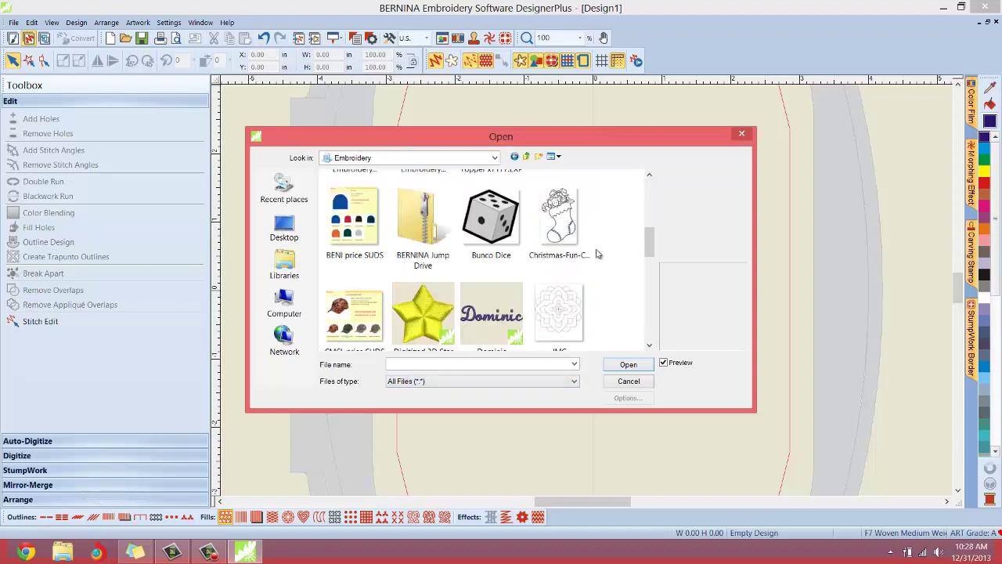
- Try opening Bunco Dice.png and dismiss the unknown file type error
click(501, 222)
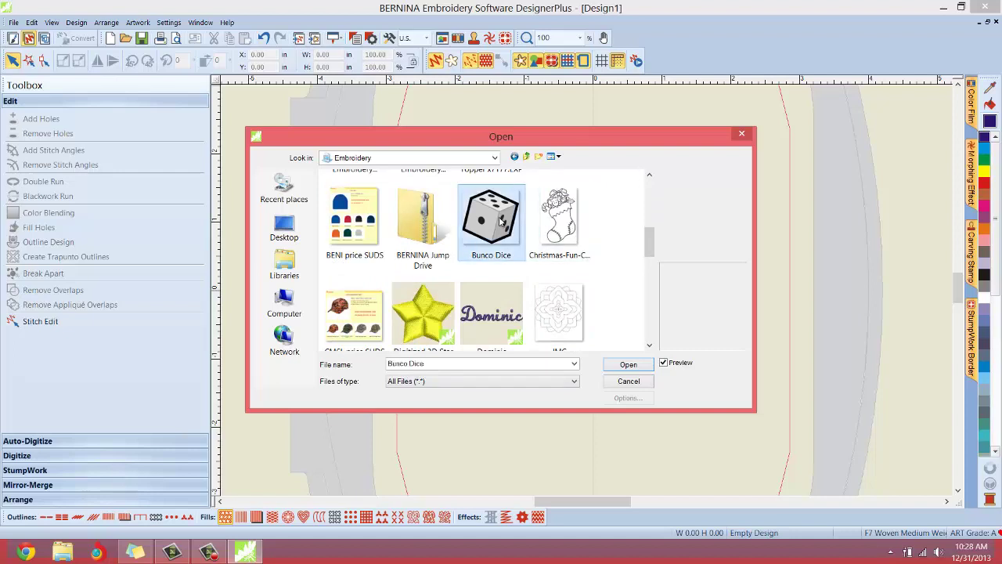
click(635, 366)
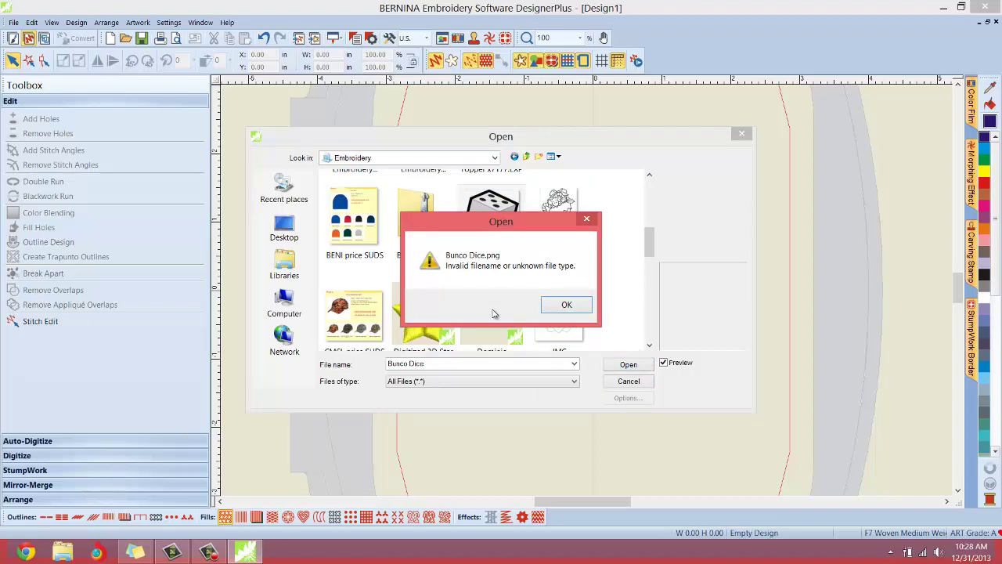
click(564, 307)
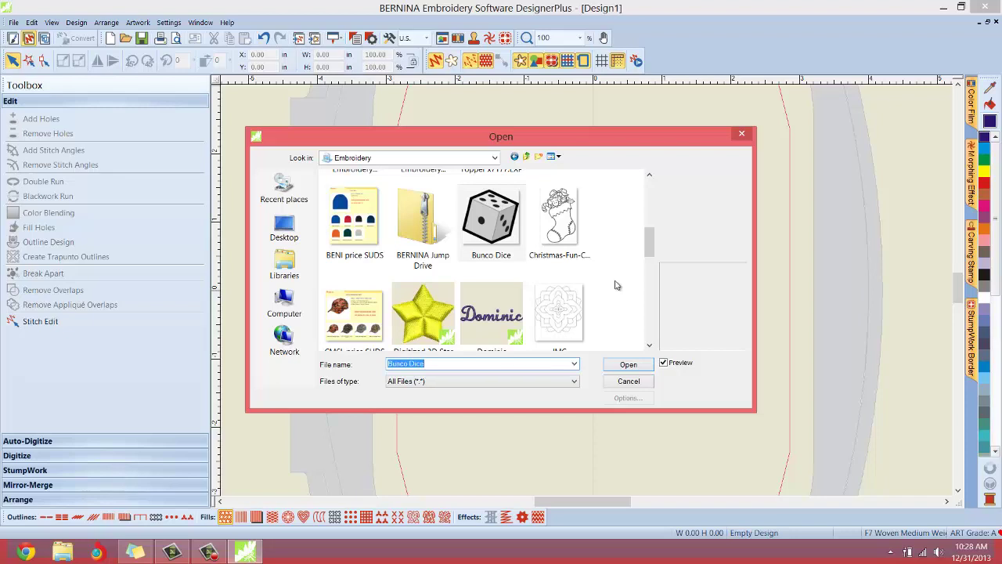
- Filter the listing back to BERNINA design files and open the Digitized 3D Star design
click(544, 383)
click(540, 387)
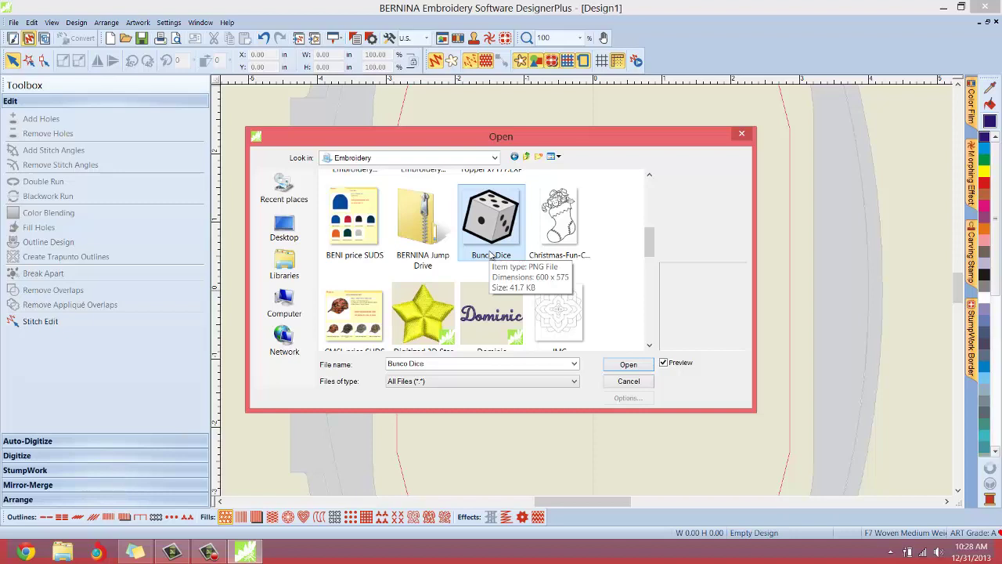
click(414, 382)
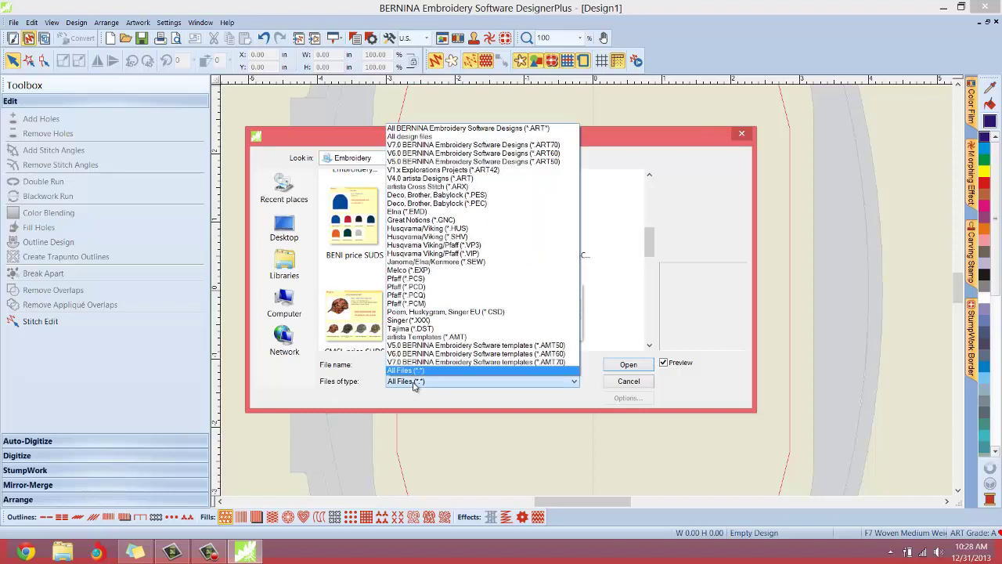
click(433, 130)
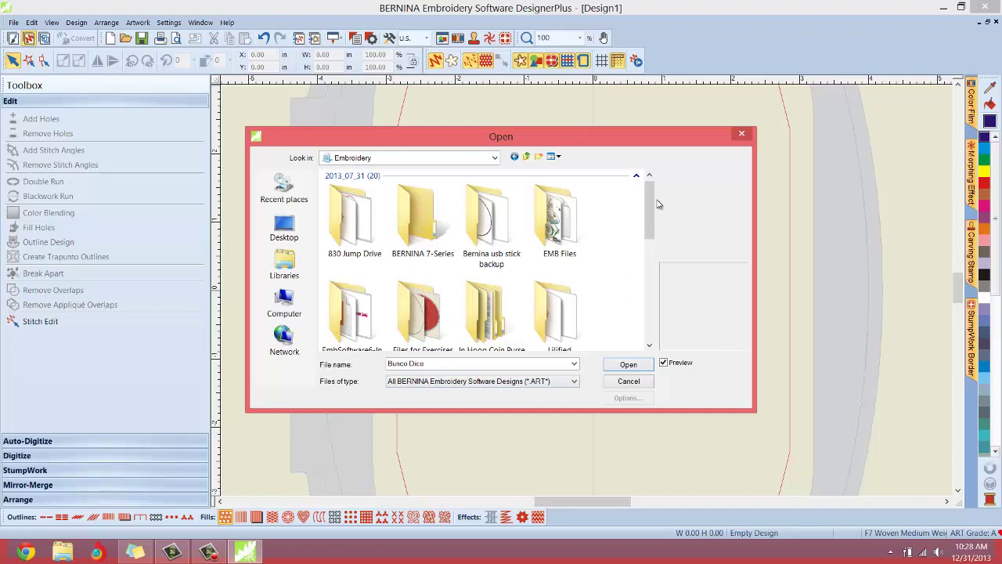
drag(648, 204, 646, 282)
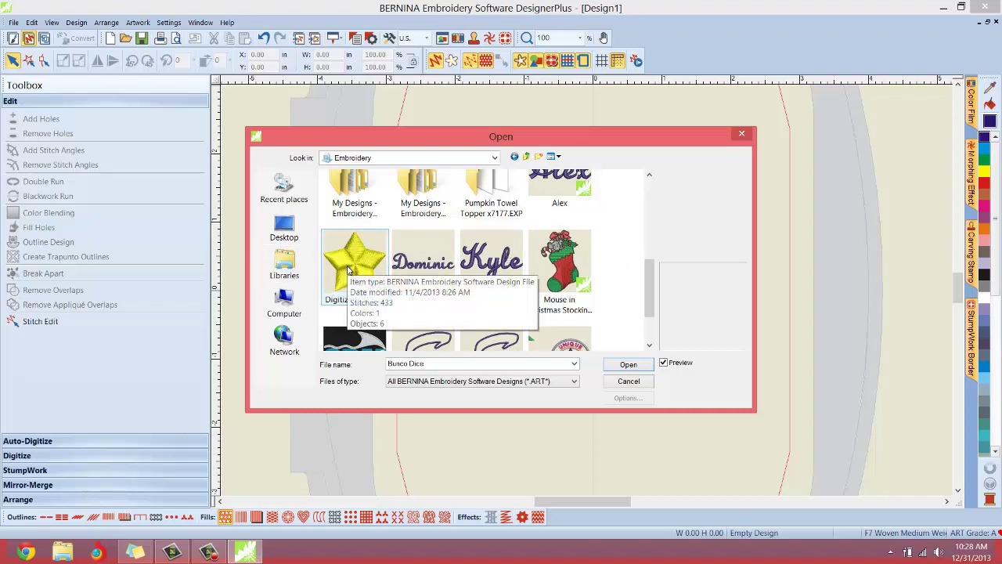
double_click(348, 270)
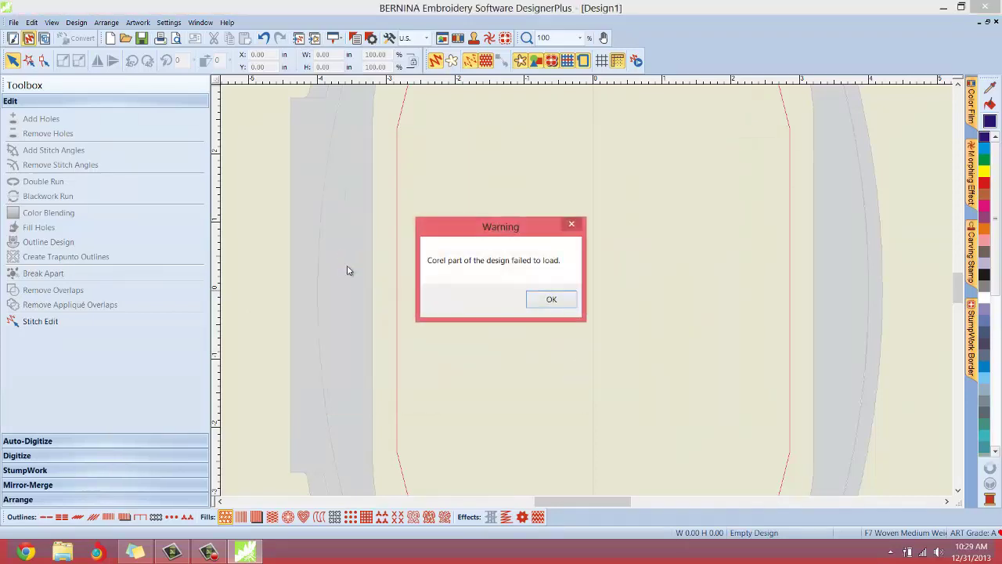
- Dismiss the Corel warning, select the star and bring up its Color Film object actions
click(568, 301)
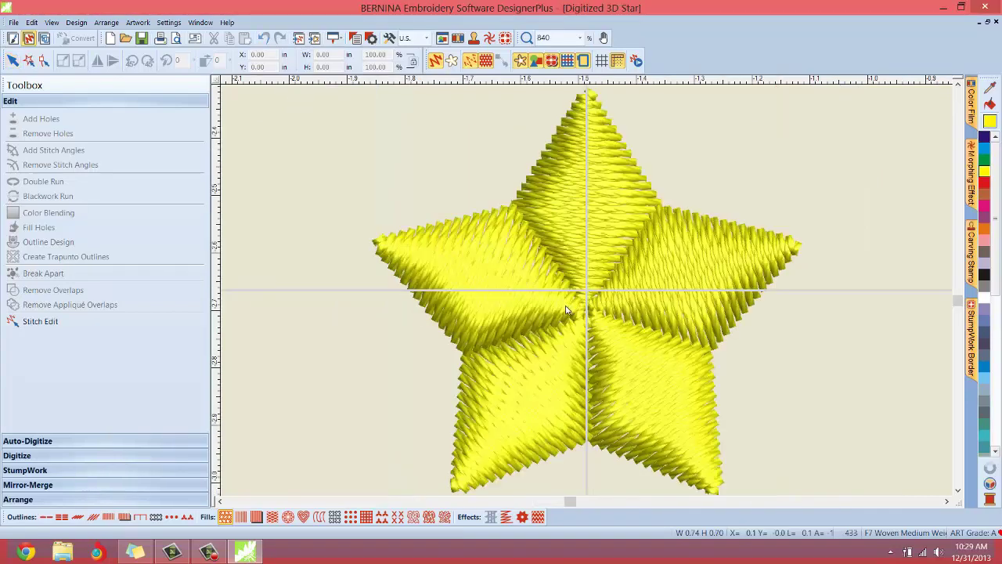
scroll(586, 293, down, 3)
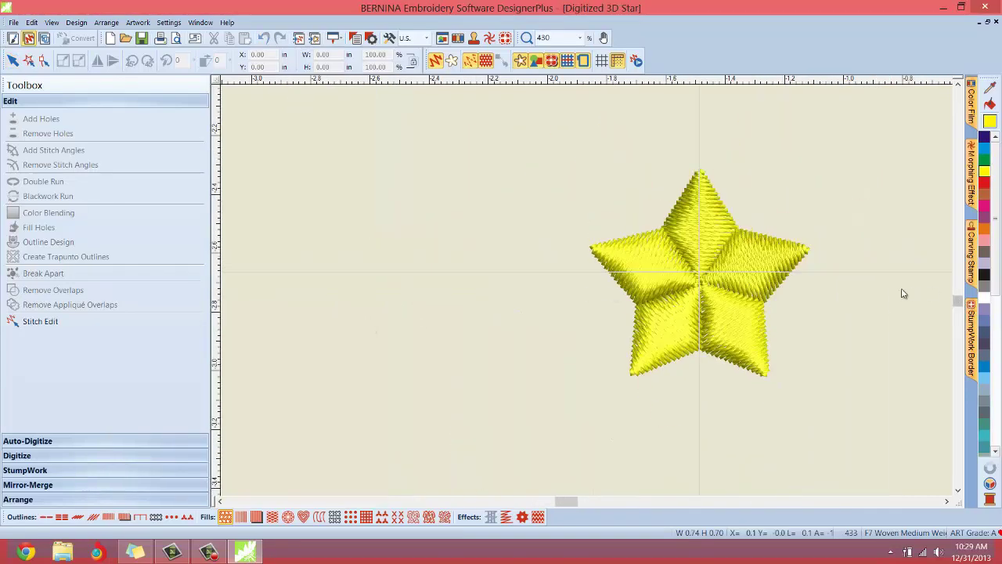
scroll(585, 293, up, 2)
scroll(585, 293, down, 3)
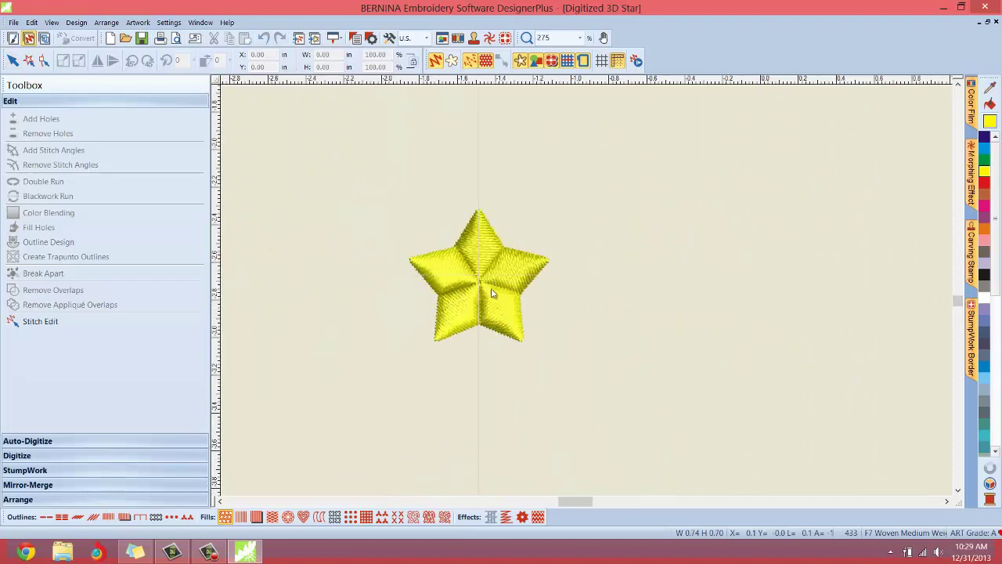
scroll(499, 289, up, 2)
click(625, 262)
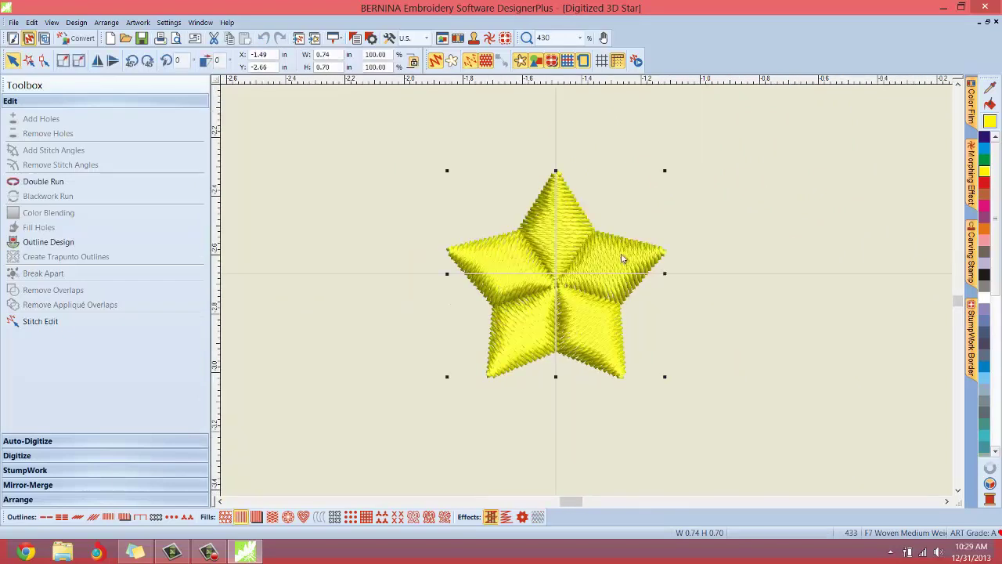
click(971, 109)
right_click(828, 127)
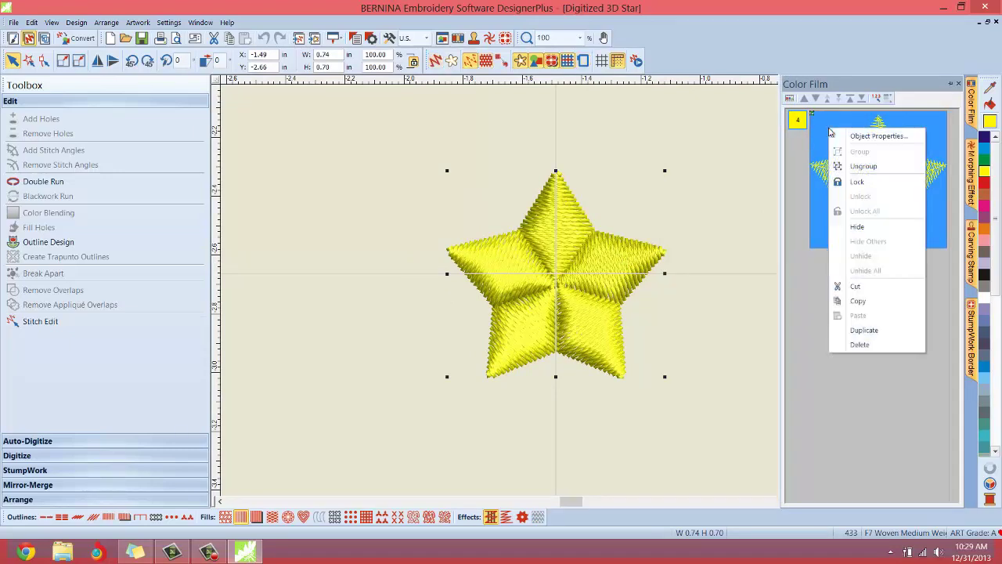
- Ungroup the star, moving the right arm up-right and the left arm out left
click(857, 171)
click(727, 208)
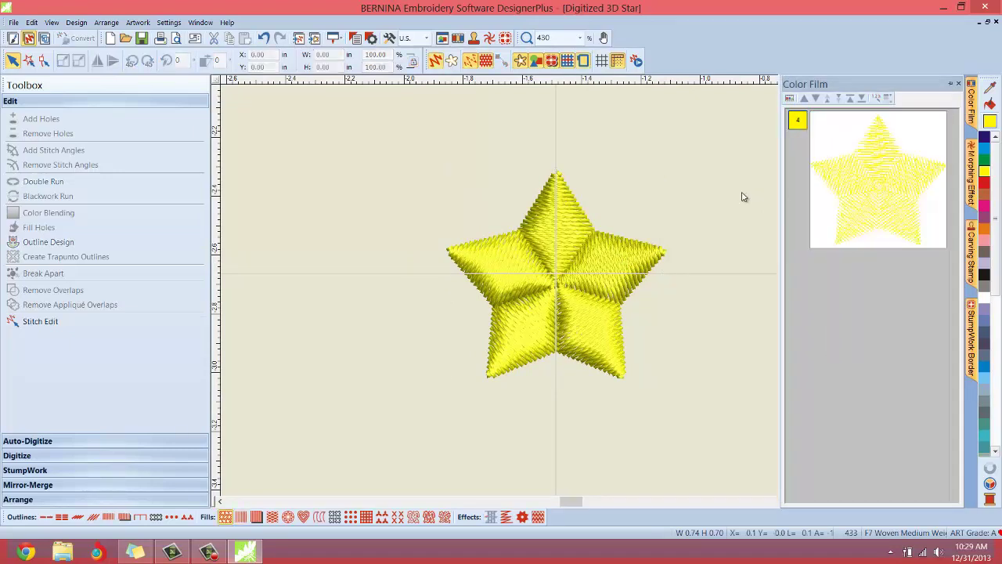
click(653, 261)
drag(638, 267, 712, 180)
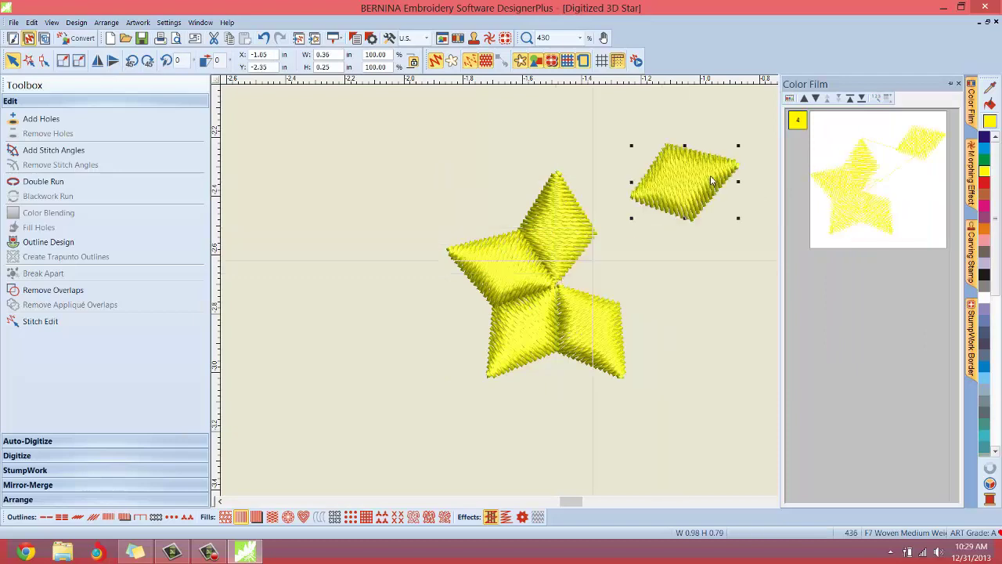
click(498, 275)
drag(497, 276, 324, 266)
- Give the left arm a Step fill in its Object Properties and apply it
double_click(323, 266)
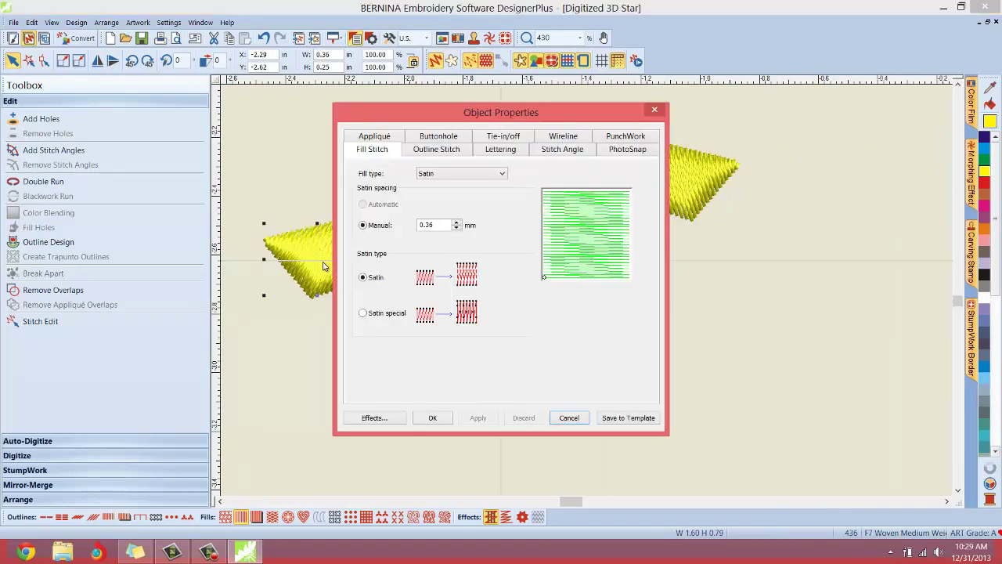
click(368, 314)
drag(436, 119, 573, 108)
click(617, 407)
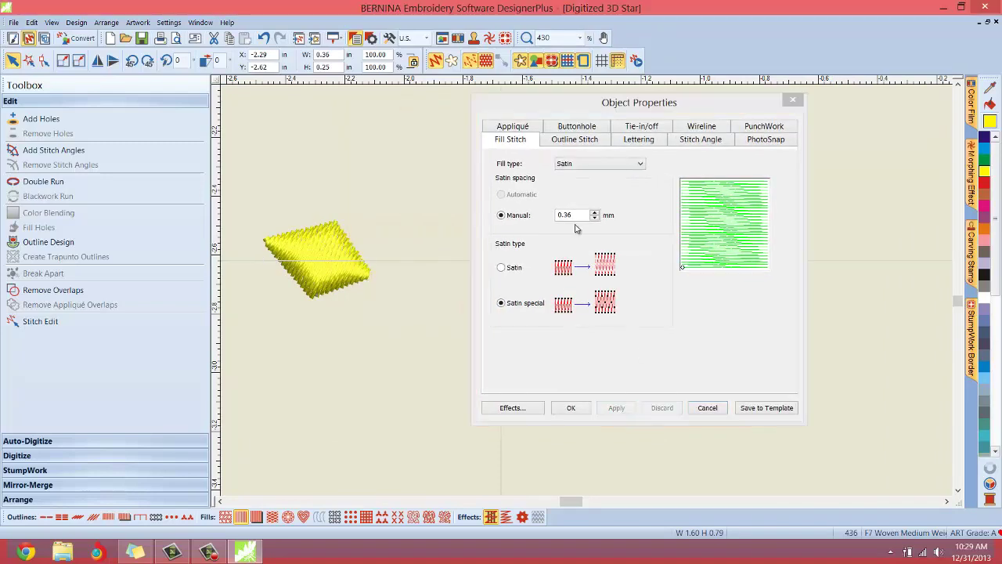
click(579, 168)
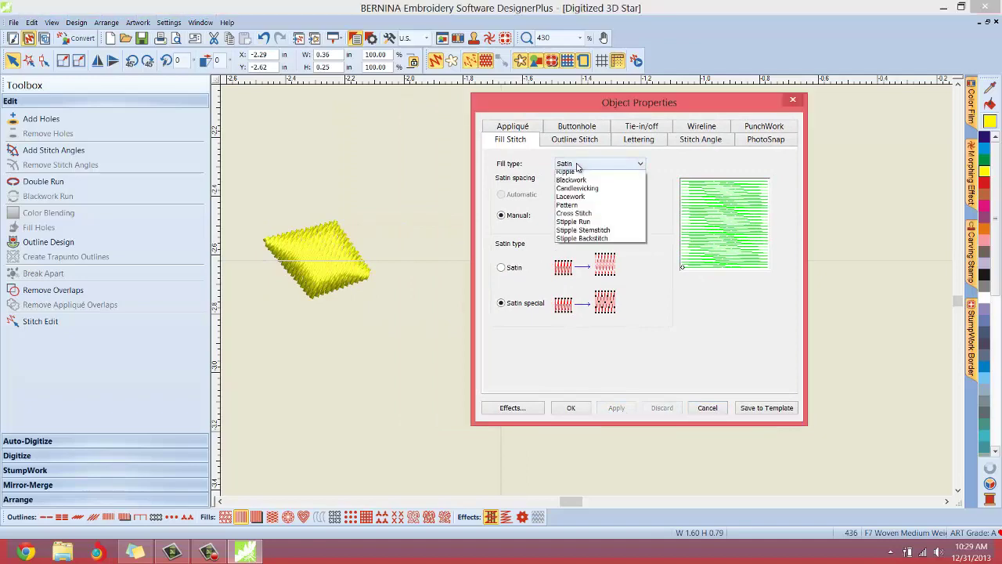
click(580, 178)
click(616, 408)
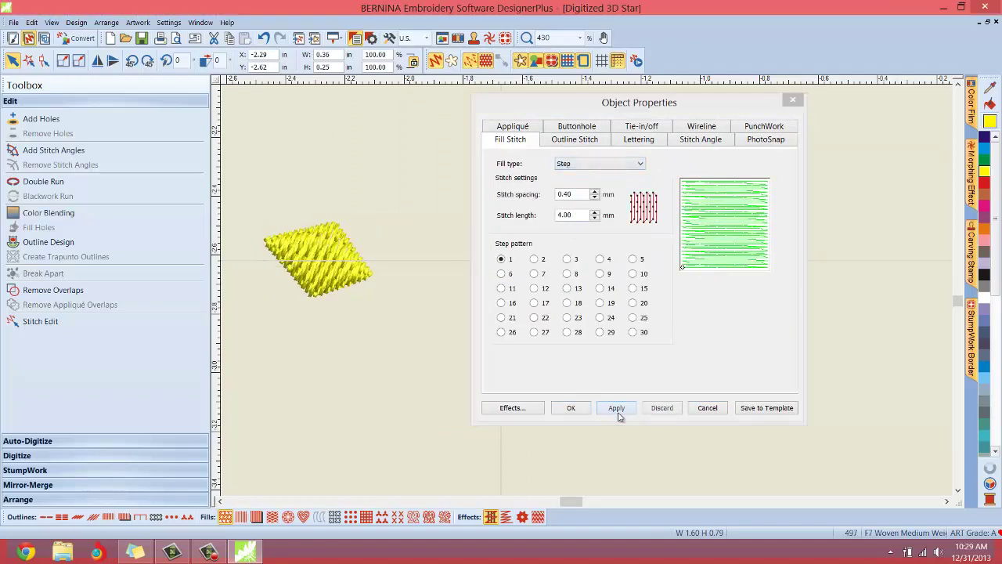
click(571, 408)
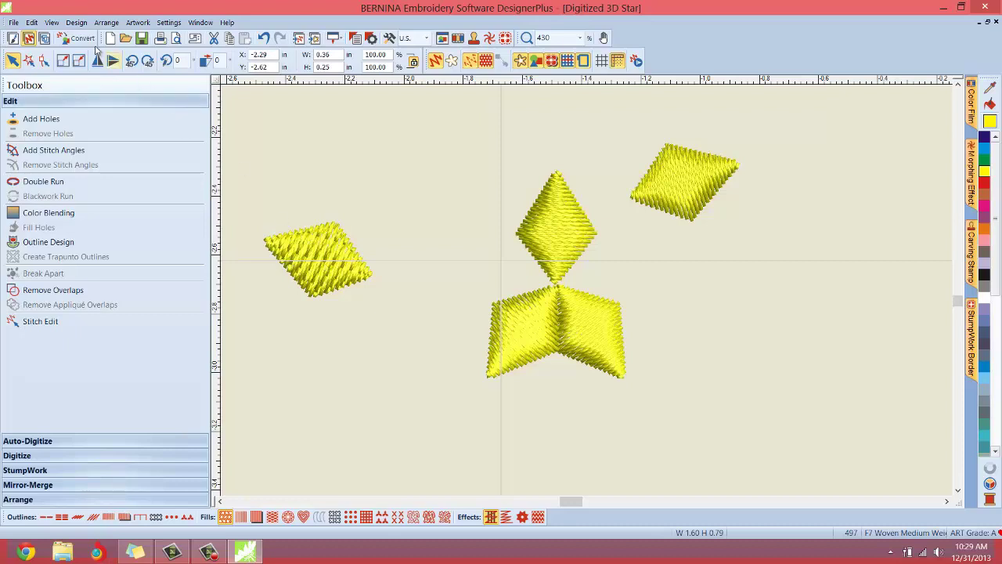
- Open the File menu and close it without choosing a command
click(17, 22)
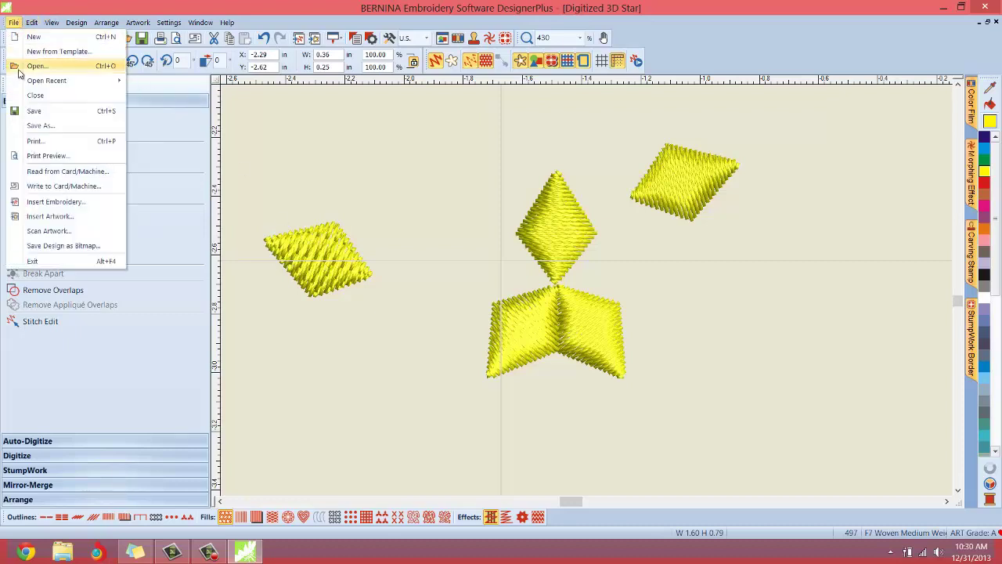
click(62, 11)
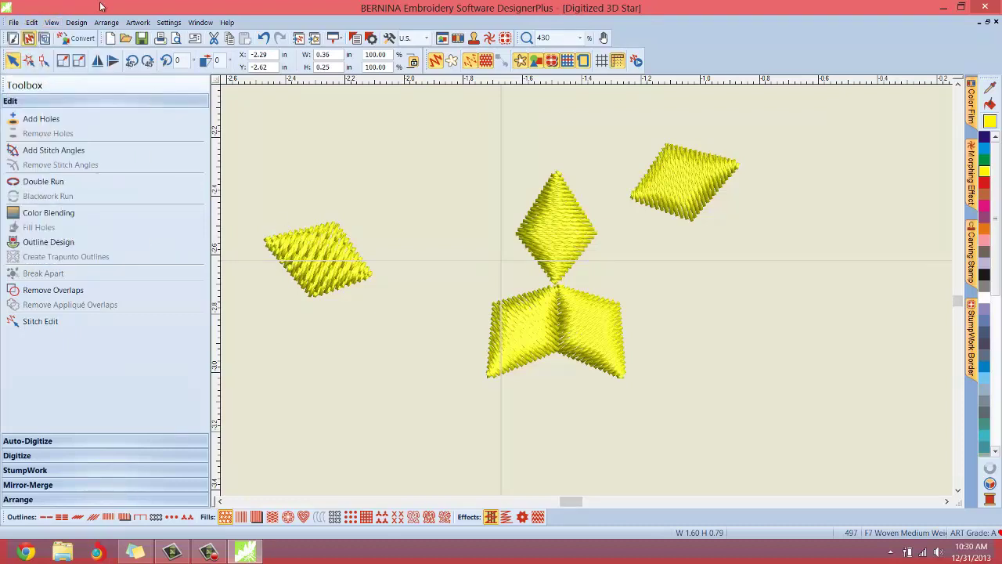